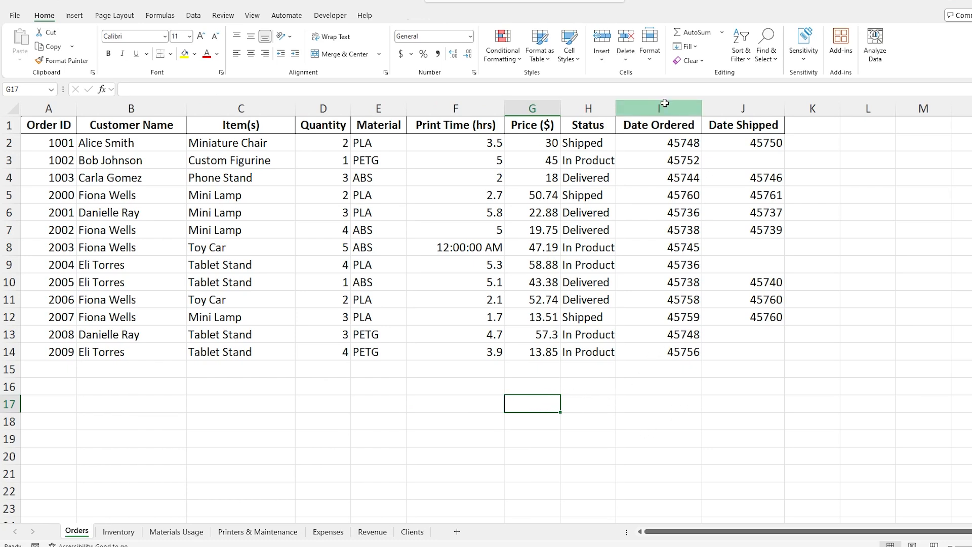
# Format the Date Ordered and Date Shipped columns as Short Date
pyautogui.moveTo(665, 103); pyautogui.dragTo(738, 104)
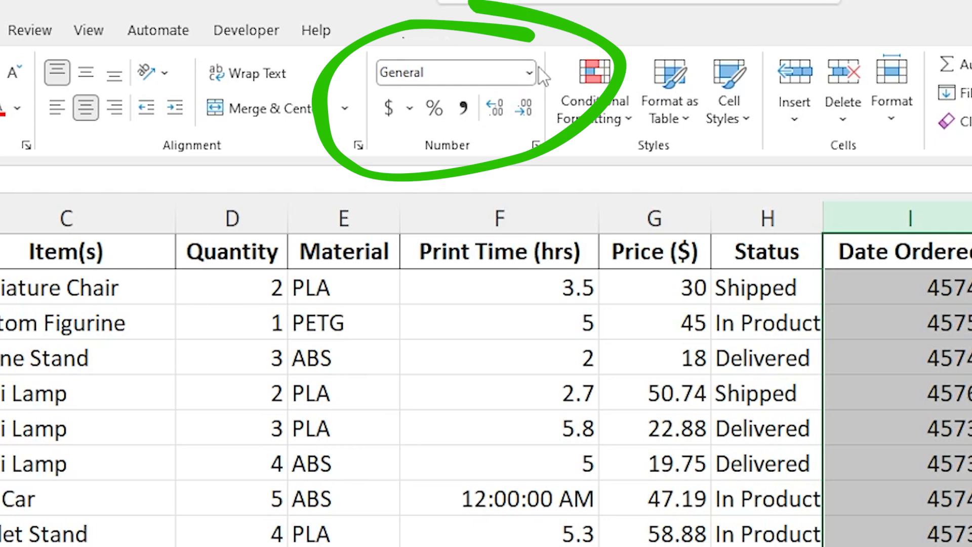
pyautogui.click(529, 74)
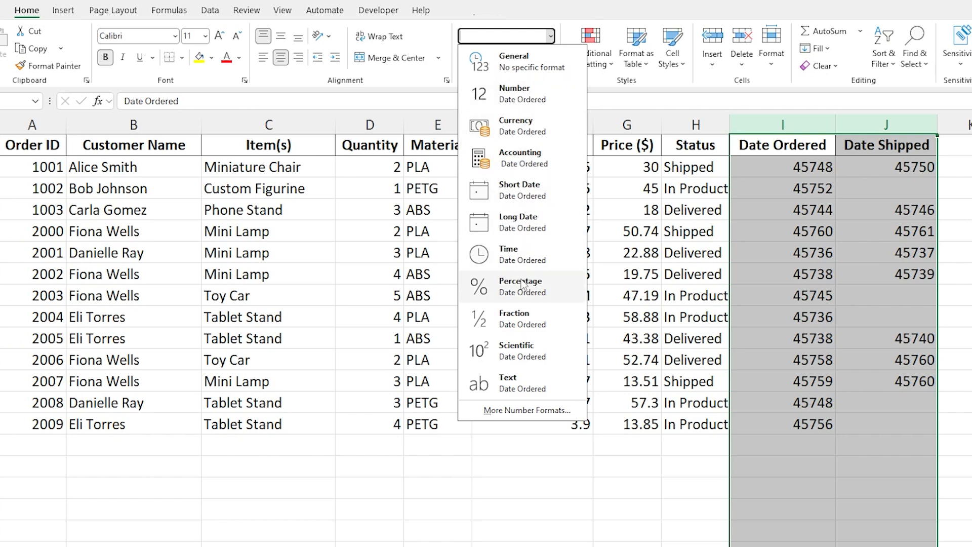
pyautogui.click(517, 199)
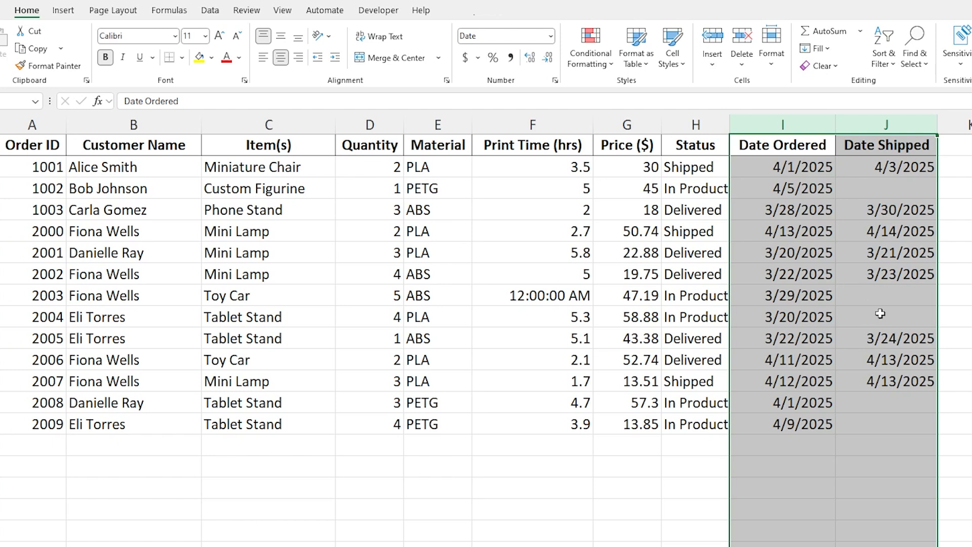
pyautogui.click(759, 506)
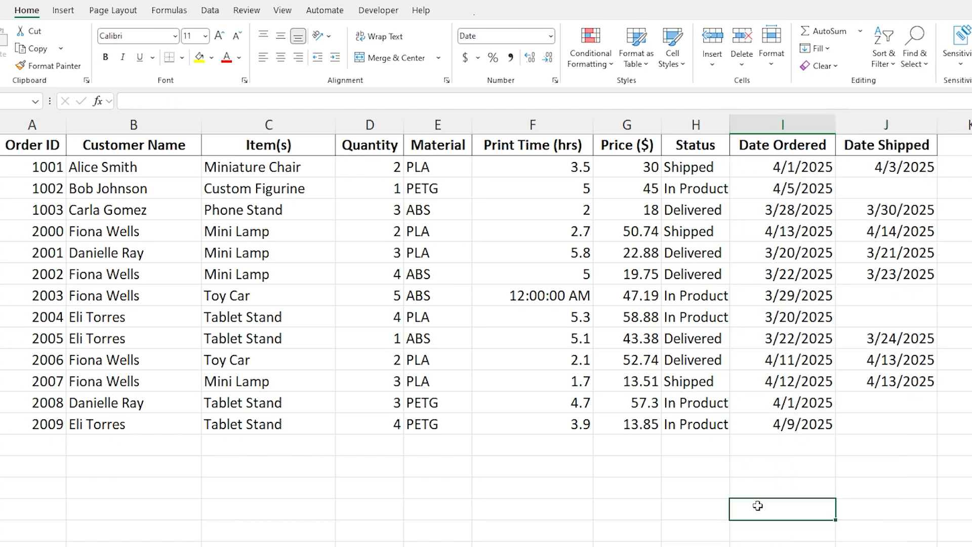
# Inspect the Print Time (hrs) column, comparing the number format of cell F8 with that of the other cells
pyautogui.click(628, 488)
pyautogui.click(562, 455)
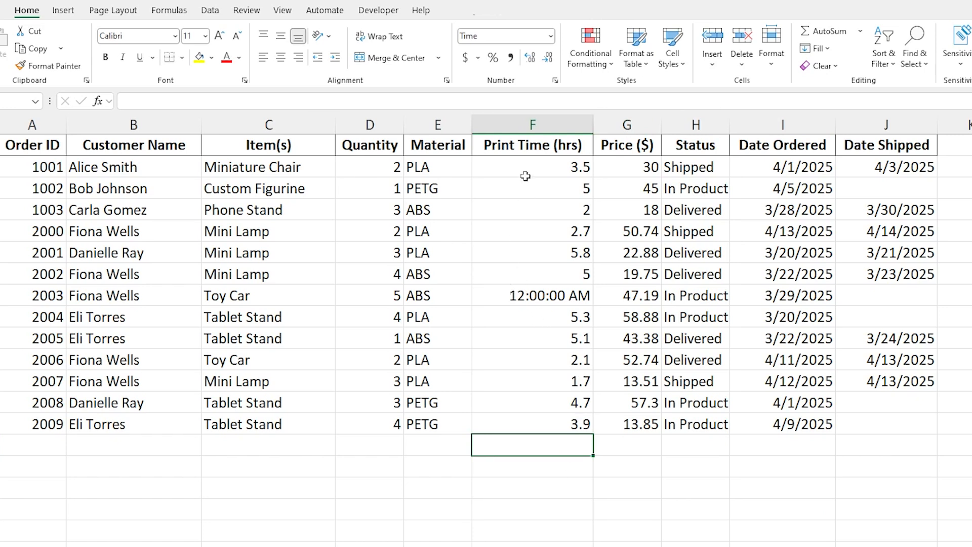
pyautogui.click(512, 127)
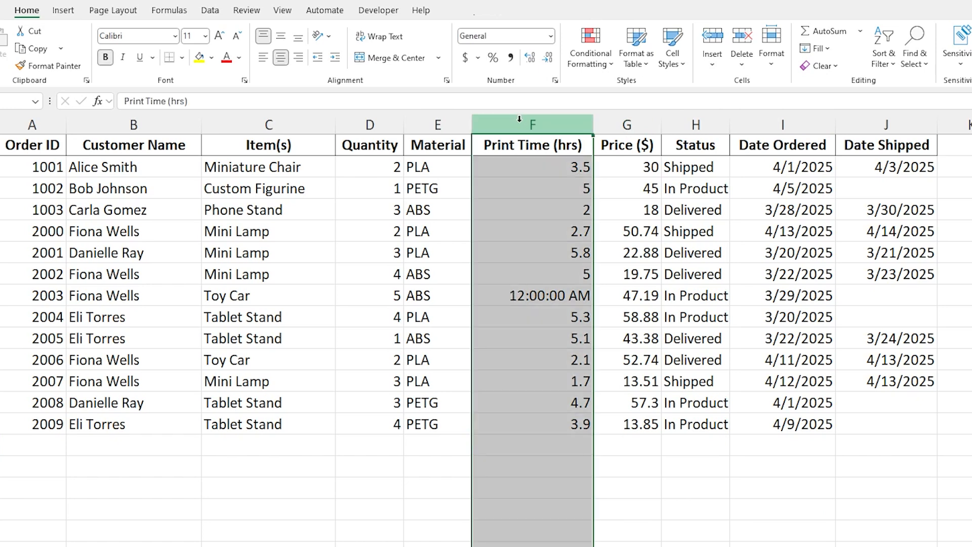
pyautogui.click(540, 173)
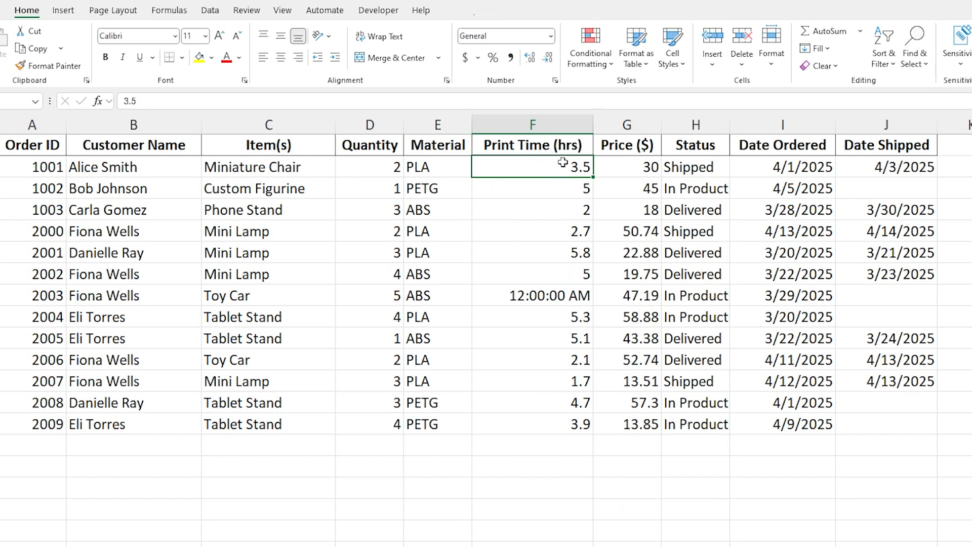
pyautogui.click(489, 296)
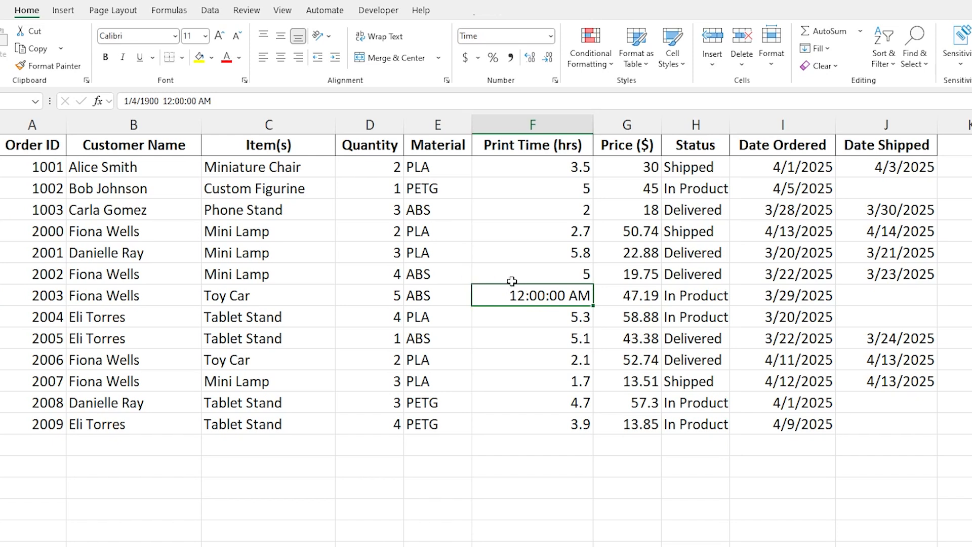
pyautogui.click(527, 231)
pyautogui.click(525, 196)
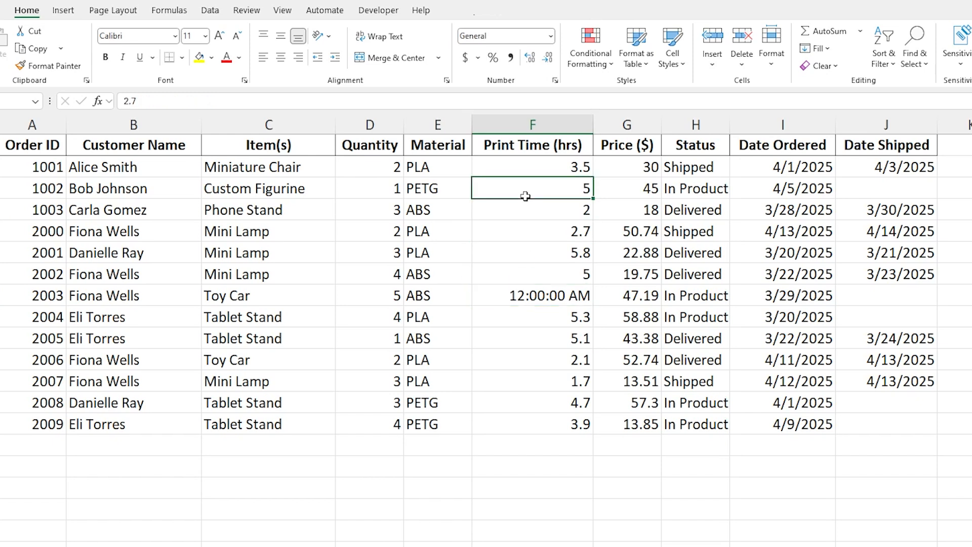
pyautogui.click(533, 166)
pyautogui.click(516, 292)
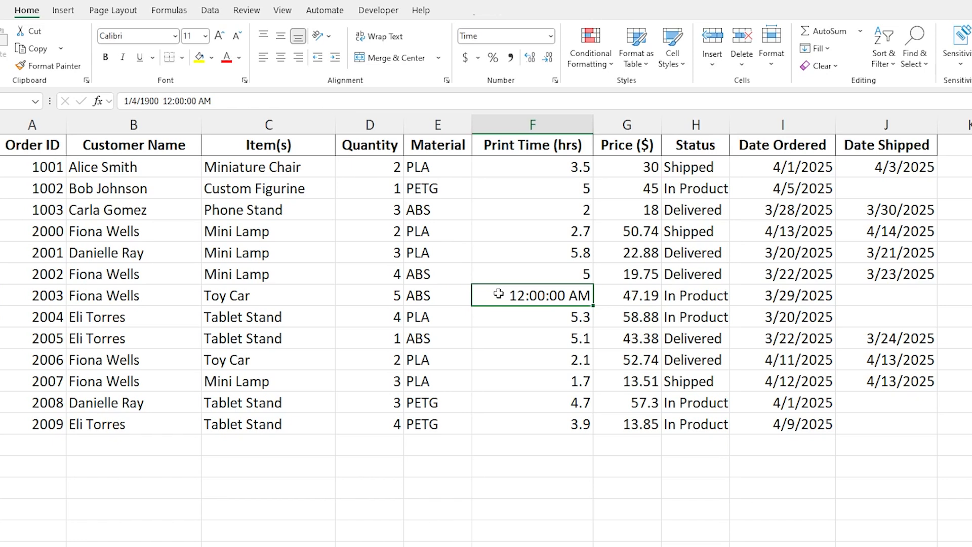
# Try to fix the print time in cell F8 by replacing its content with 4
pyautogui.doubleClick(538, 296)
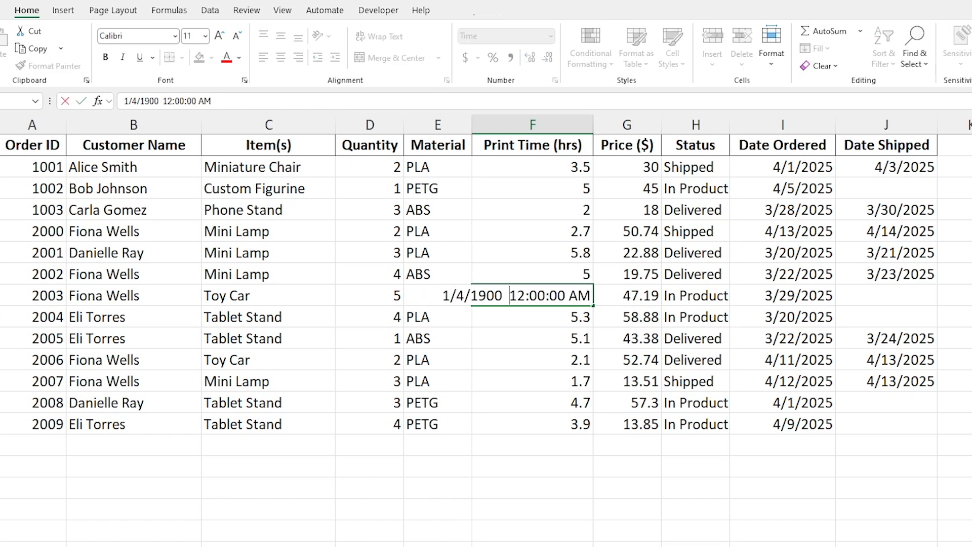
pyautogui.hotkey('ctrl', 'a')
pyautogui.write('4')
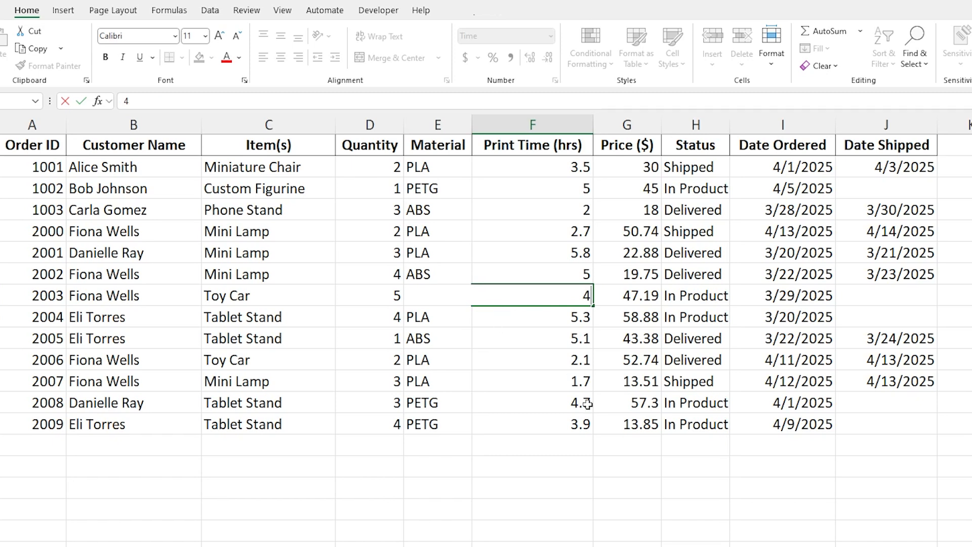
pyautogui.click(590, 516)
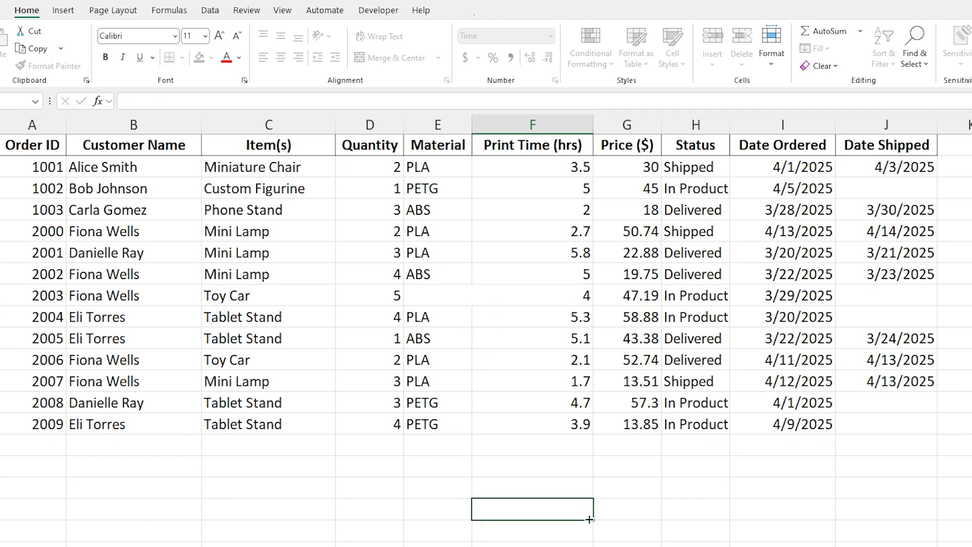
# Clear only the formats from cell F8 in the Print Time (hrs) column
pyautogui.click(544, 295)
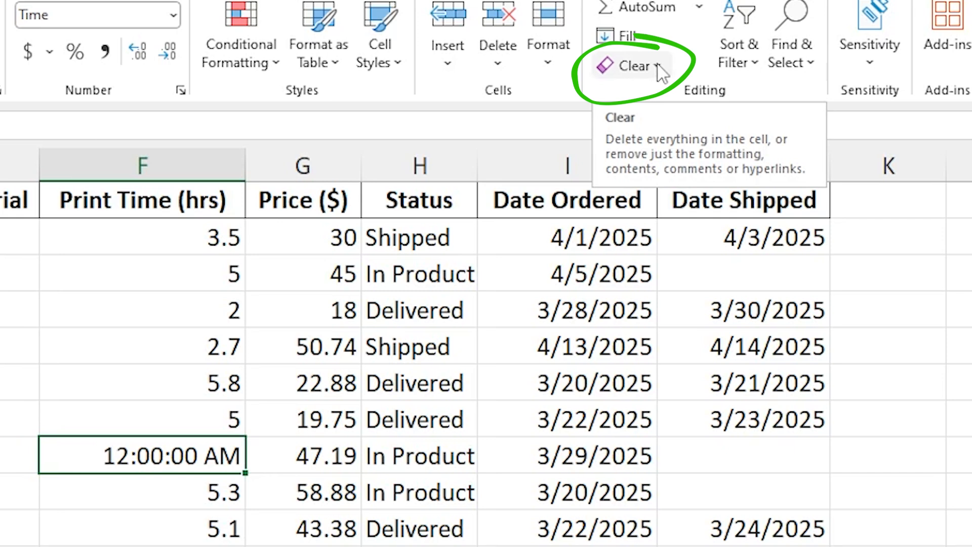
pyautogui.click(657, 67)
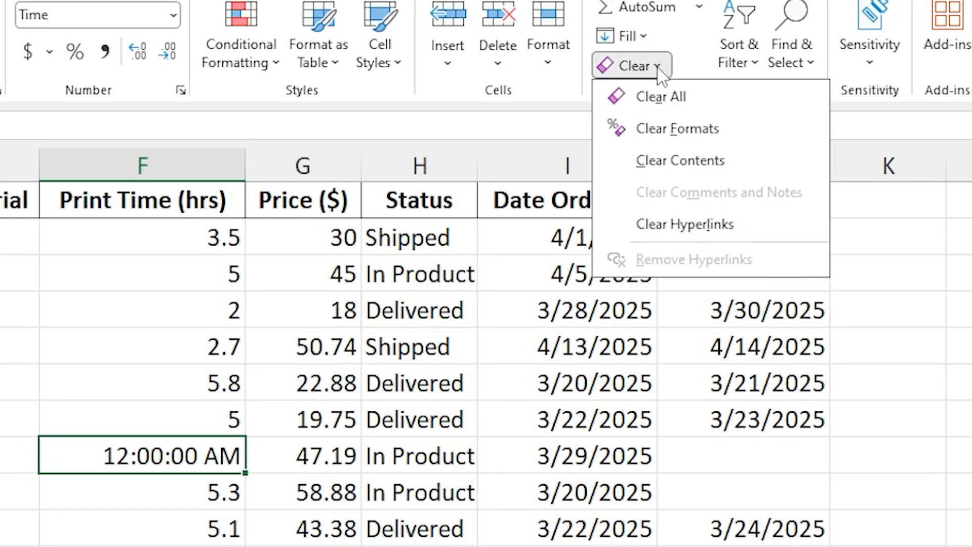
pyautogui.click(677, 137)
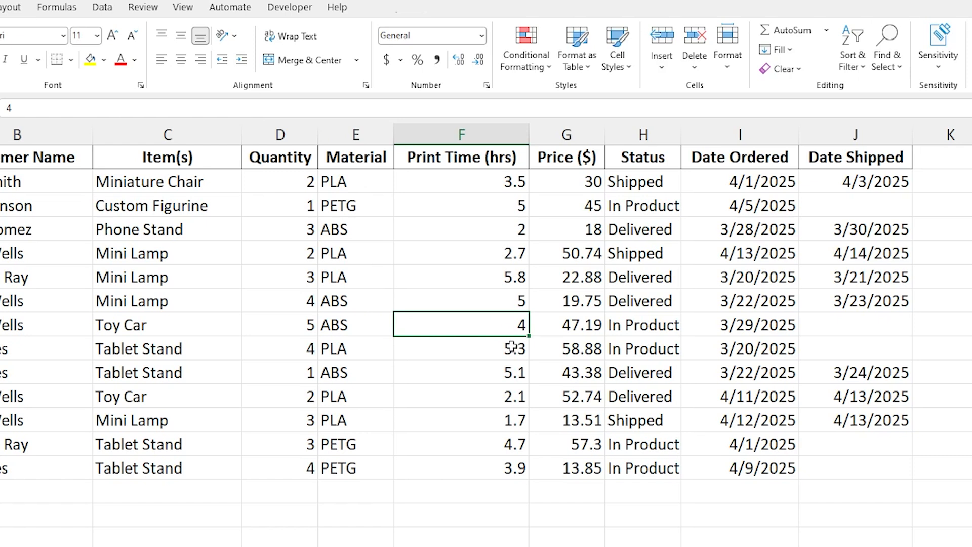
# Set the print time in cell F8 to 3
pyautogui.write('3')
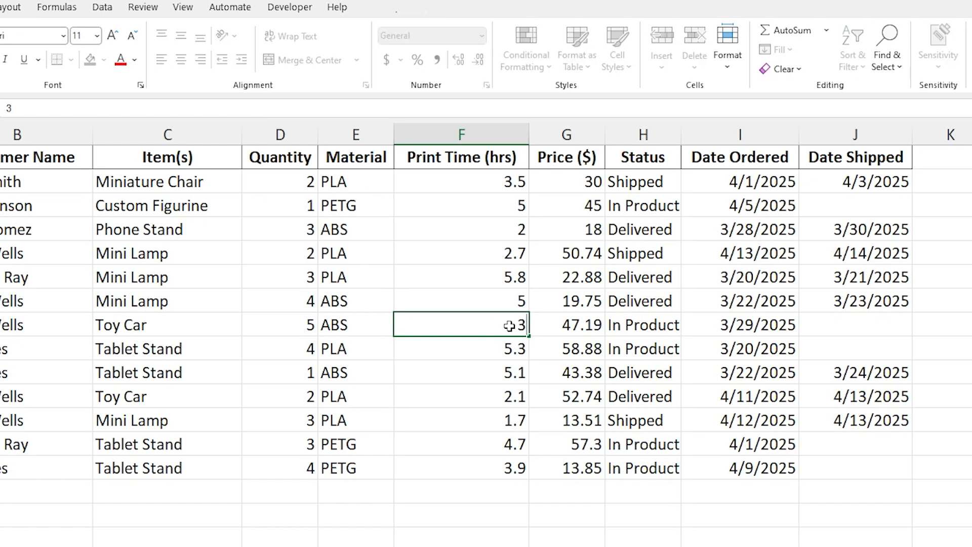
pyautogui.press('Return')
pyautogui.click(509, 326)
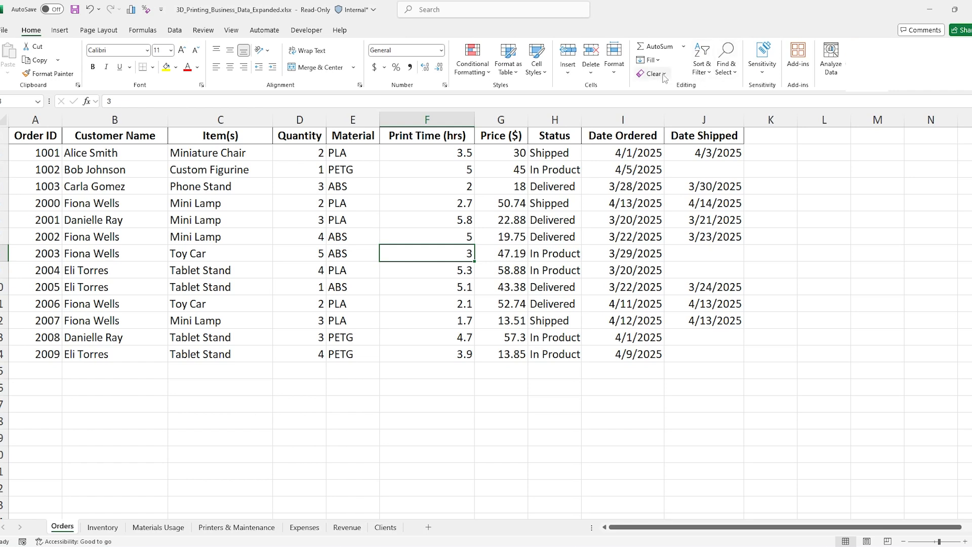
# Examine the Quick Access Toolbar options for the Clear Formats command and the toolbar's own customization choices
pyautogui.click(664, 74)
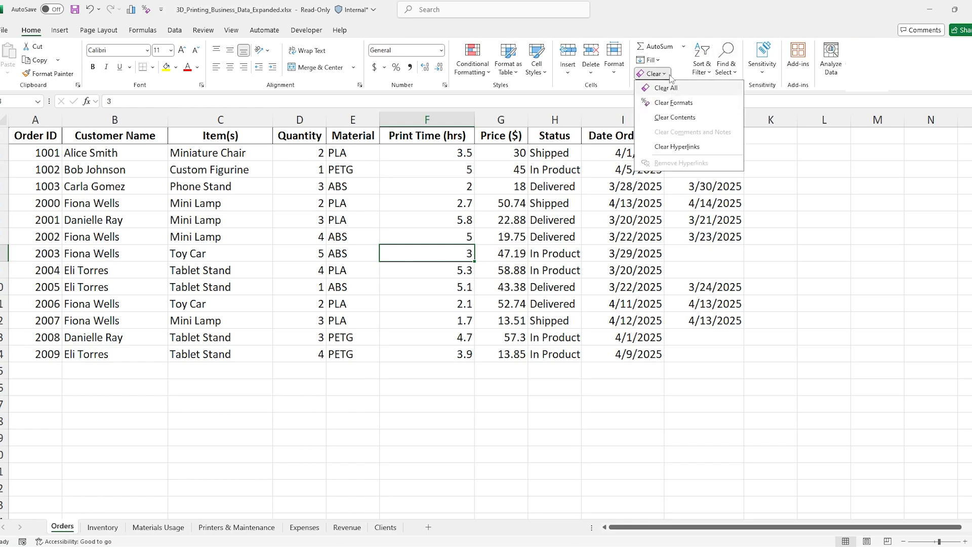
pyautogui.rightClick(677, 108)
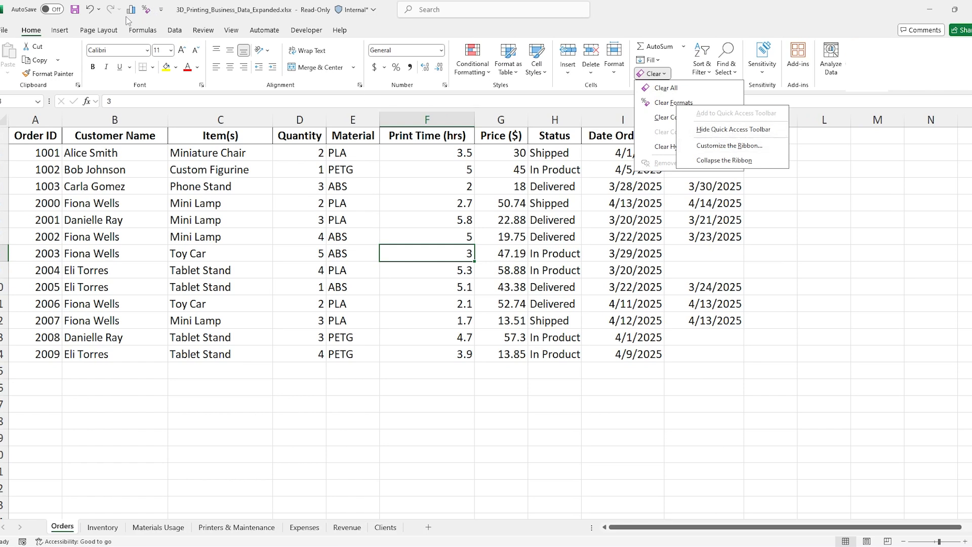
pyautogui.click(161, 10)
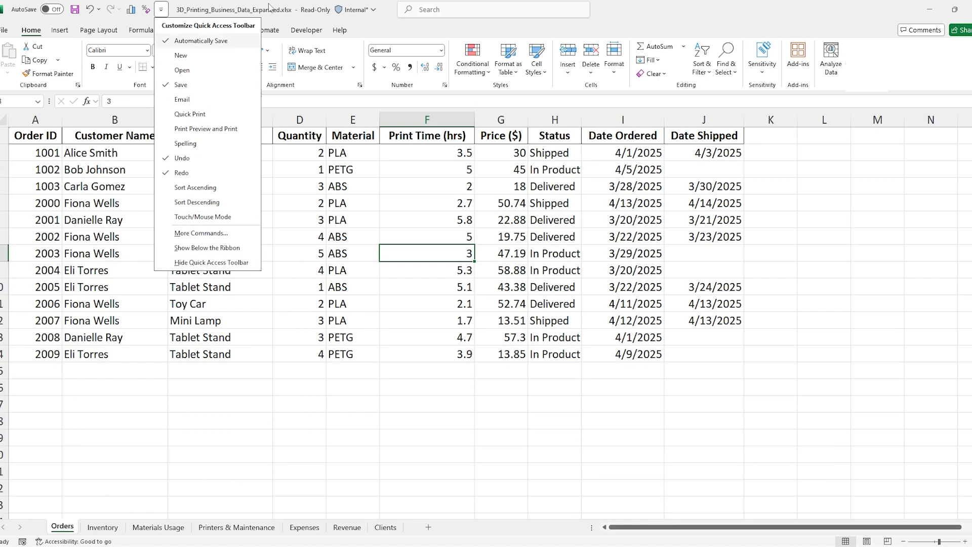
pyautogui.click(666, 18)
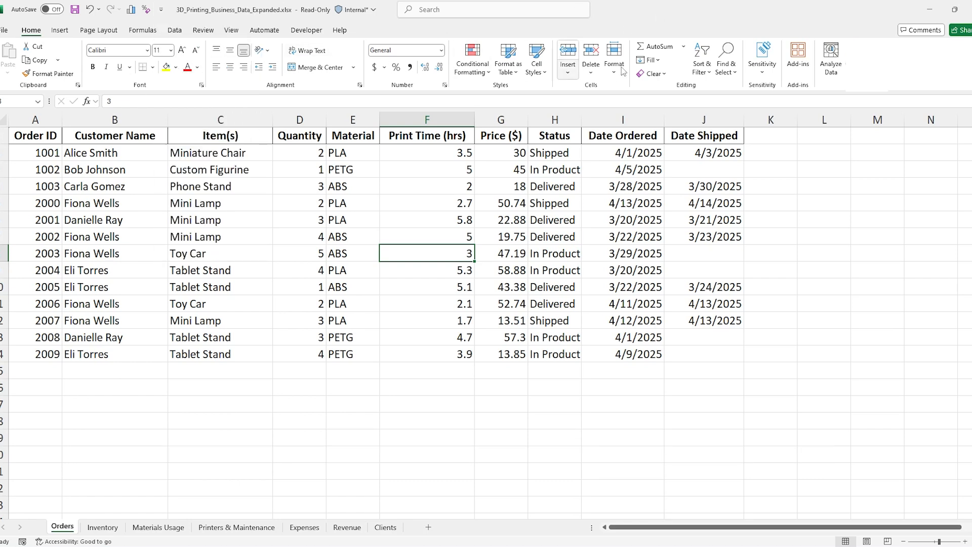
pyautogui.click(100, 33)
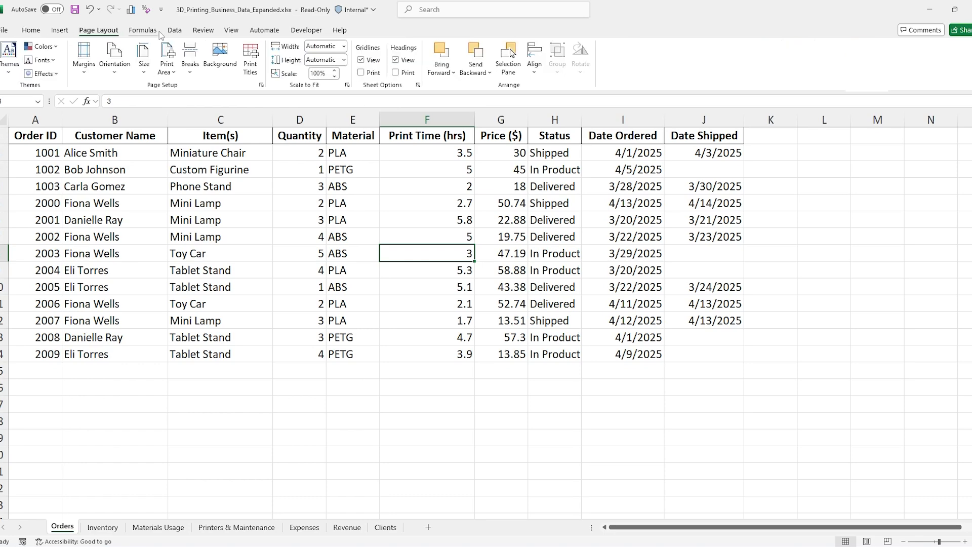
pyautogui.click(149, 31)
pyautogui.click(31, 31)
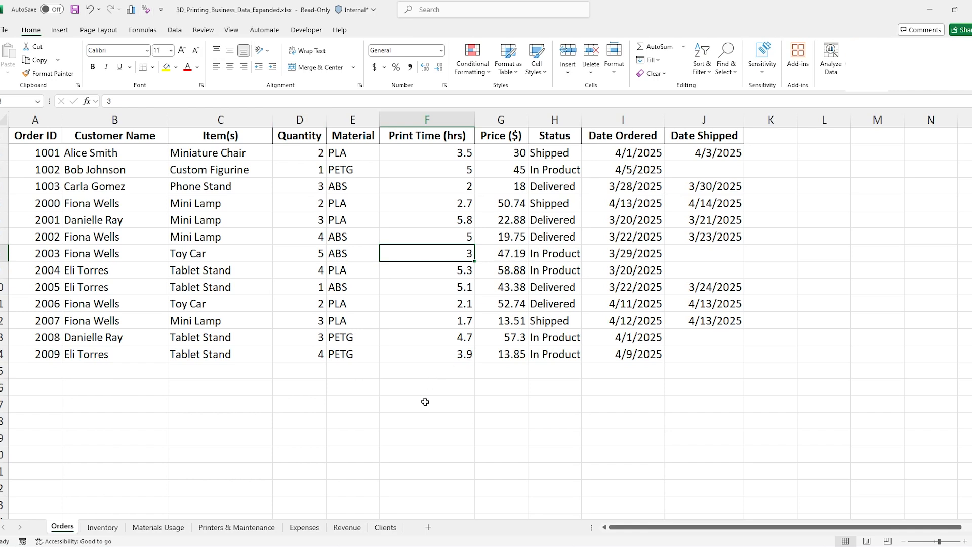
pyautogui.click(413, 333)
pyautogui.click(416, 283)
pyautogui.click(419, 269)
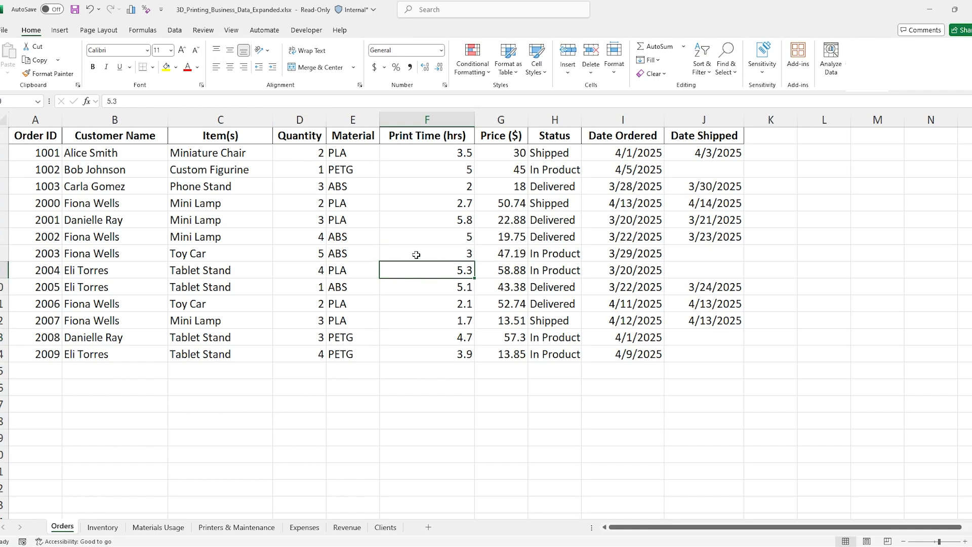
pyautogui.click(412, 254)
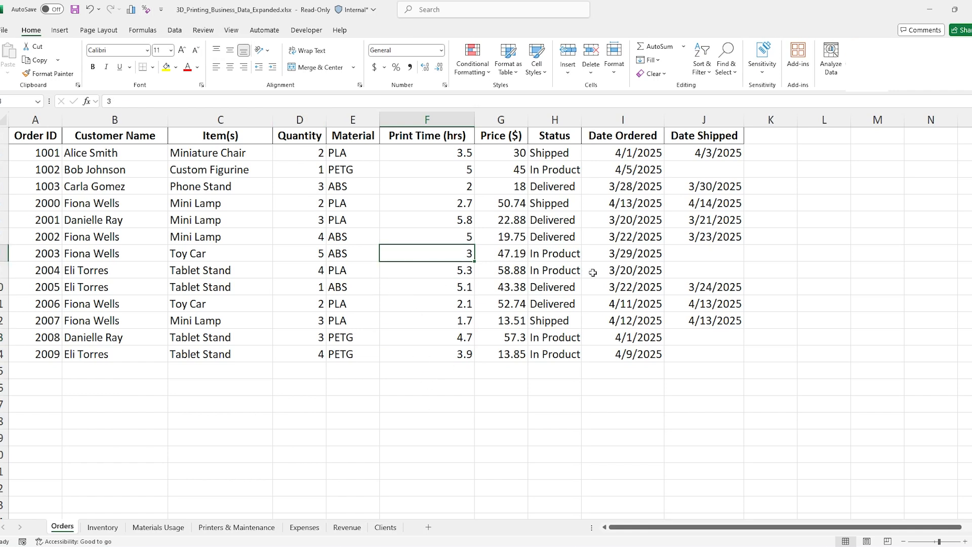